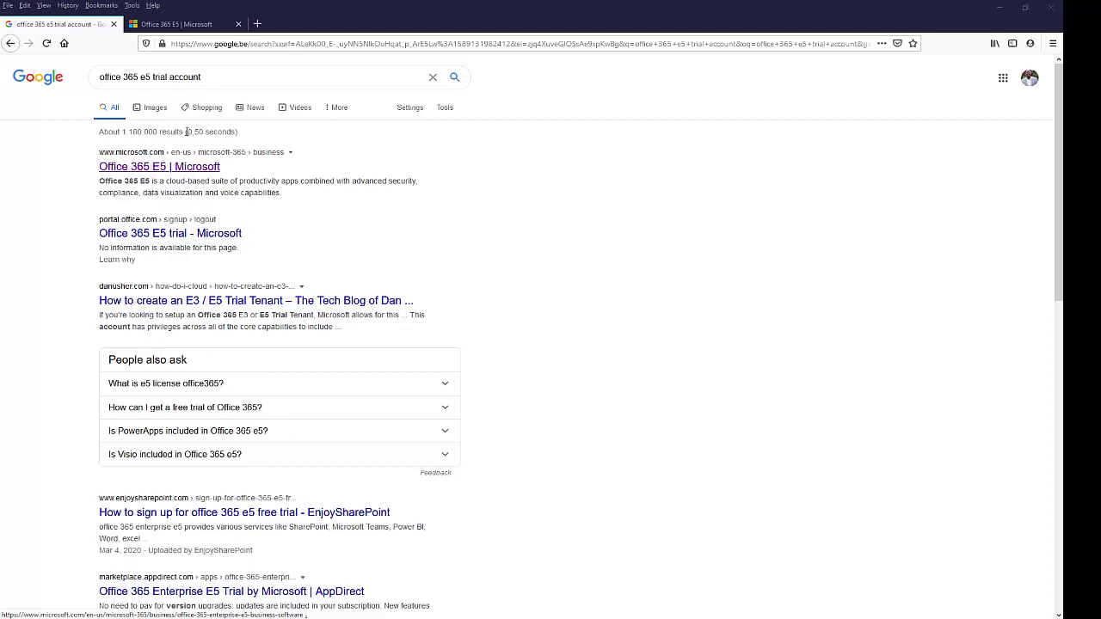
- Switch to the already-open 'Office 365 E5 | Microsoft' tab to show the E5 signup page
{"action": "left_click", "coordinate": [210, 29]}
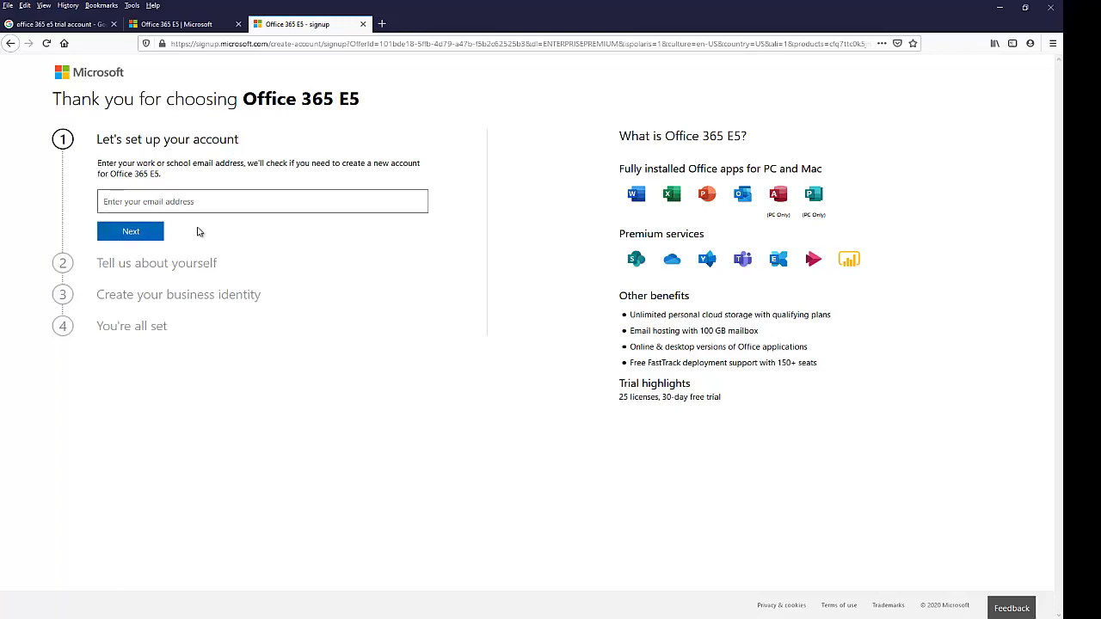
- Enter the user's email address for the E5 trial and confirm a new account is needed
{"action": "left_click", "coordinate": [216, 204]}
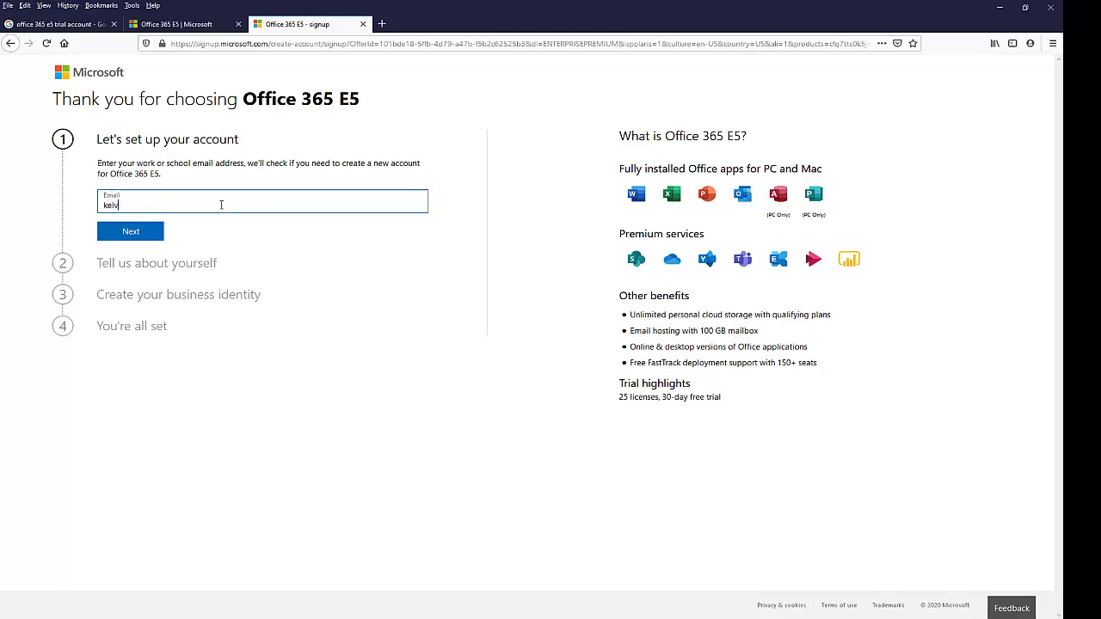
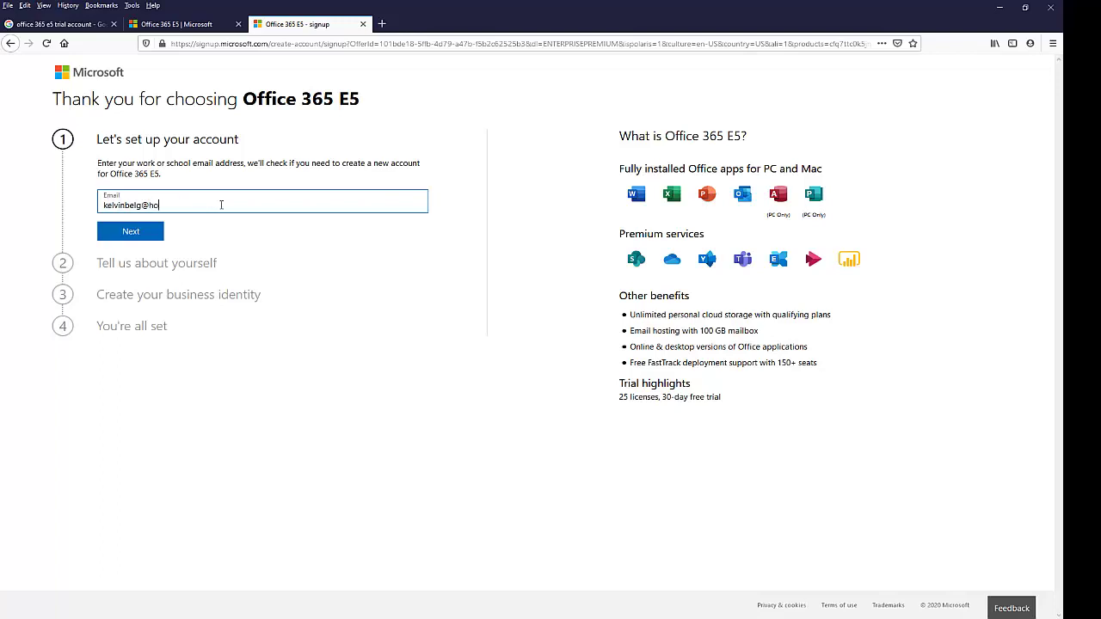
{"action": "left_click", "coordinate": [155, 230]}
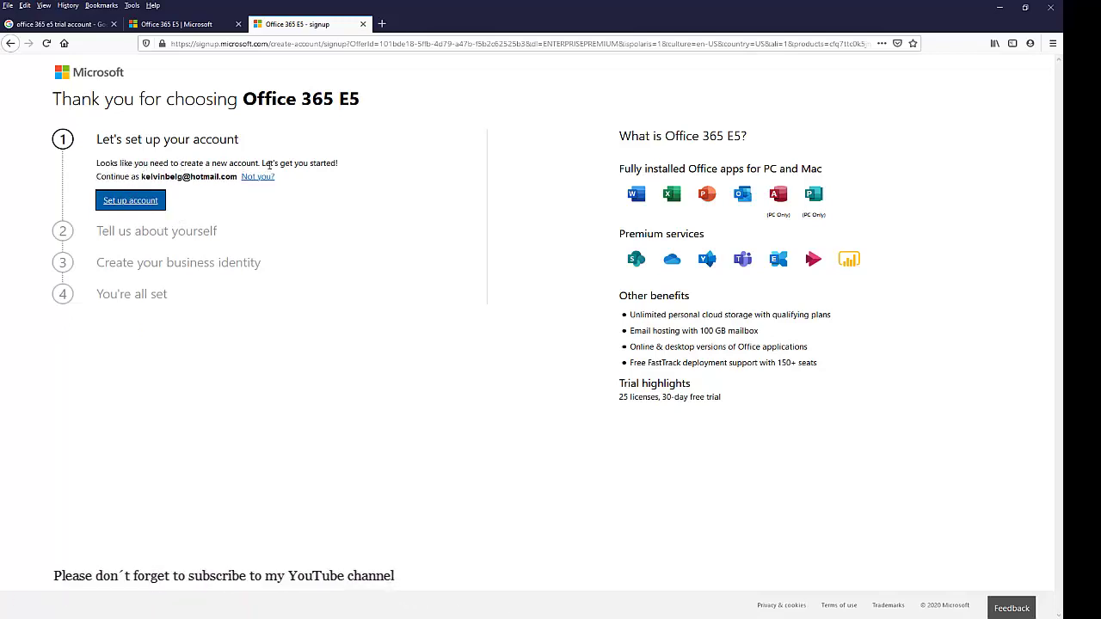
- Begin account setup and fill in the contact's first name, last name, business phone and company name
{"action": "left_click", "coordinate": [124, 209]}
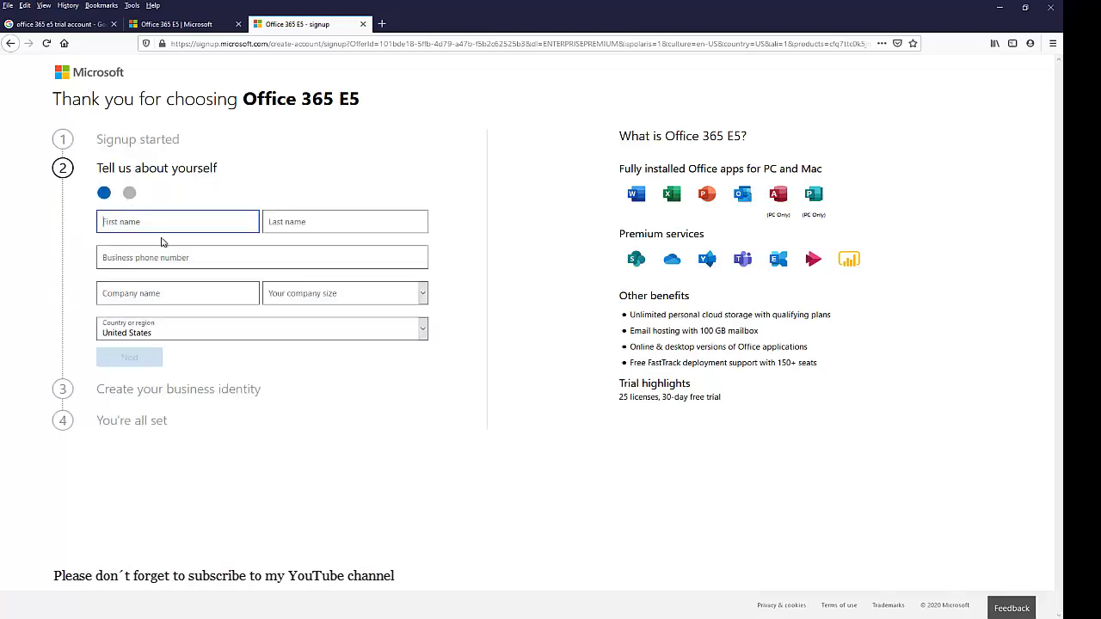
{"action": "left_click", "coordinate": [225, 217]}
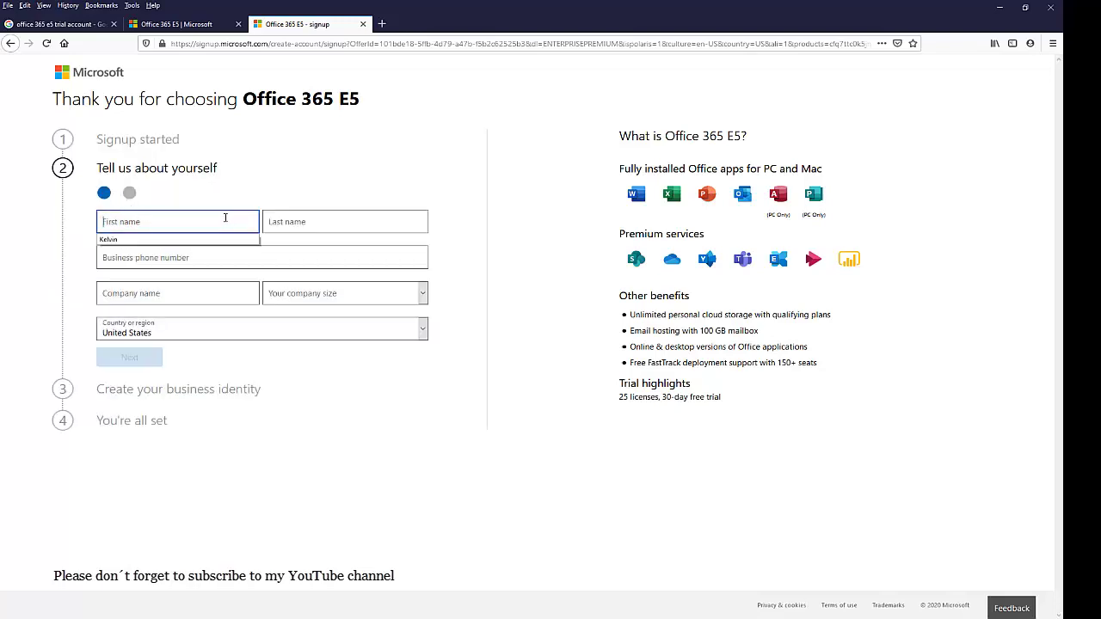
{"action": "key", "text": "Tab"}
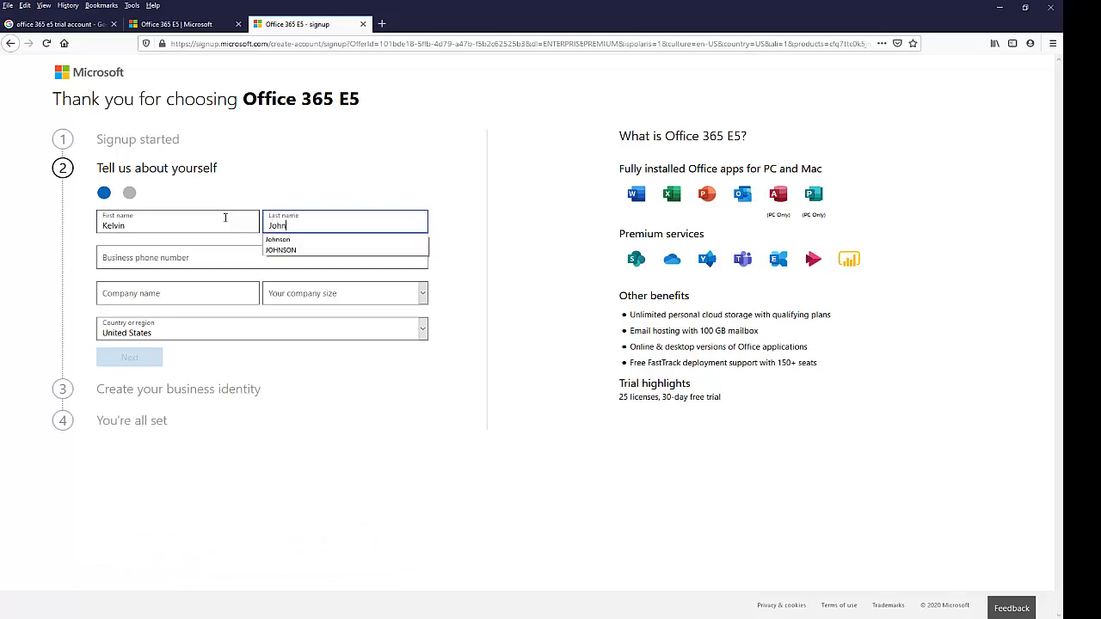
{"action": "left_click", "coordinate": [191, 257]}
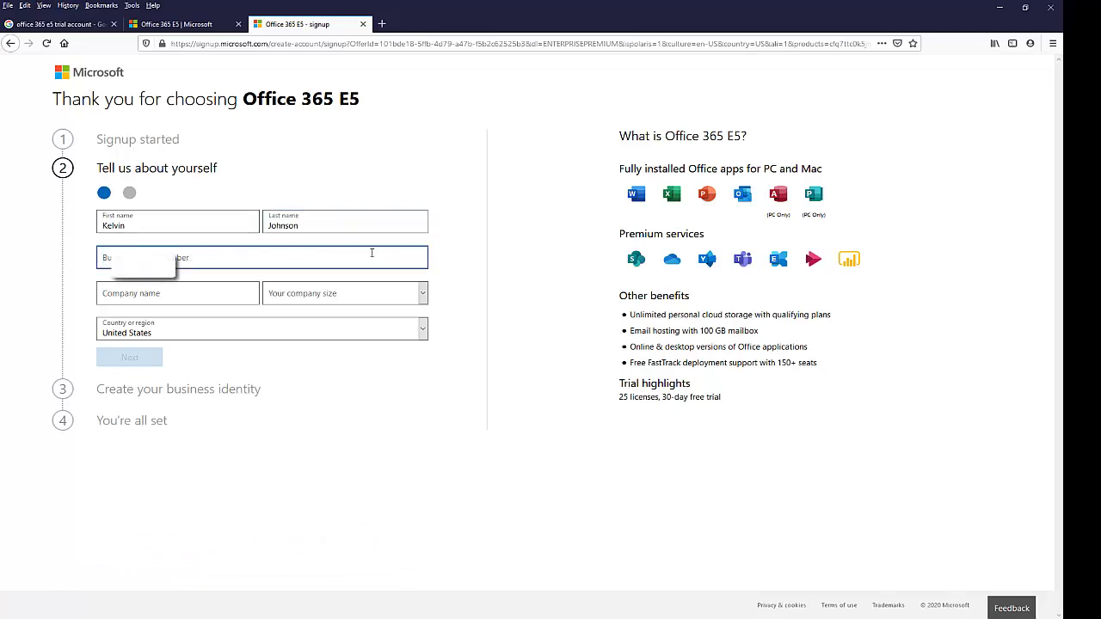
{"action": "left_click", "coordinate": [172, 257]}
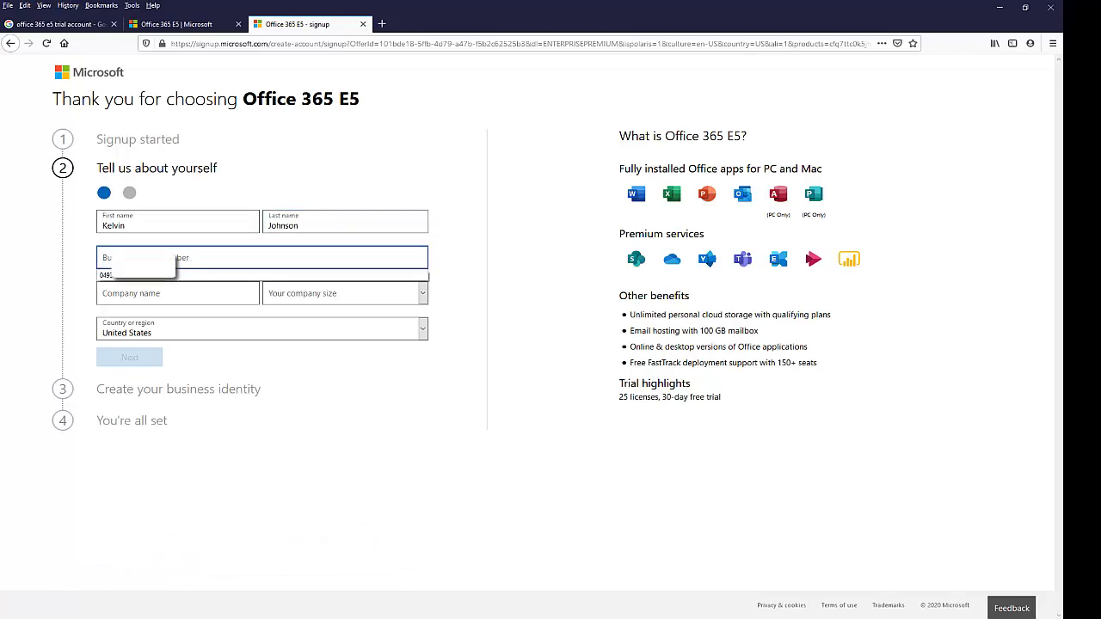
{"action": "left_click", "coordinate": [121, 275]}
{"action": "left_click", "coordinate": [188, 293]}
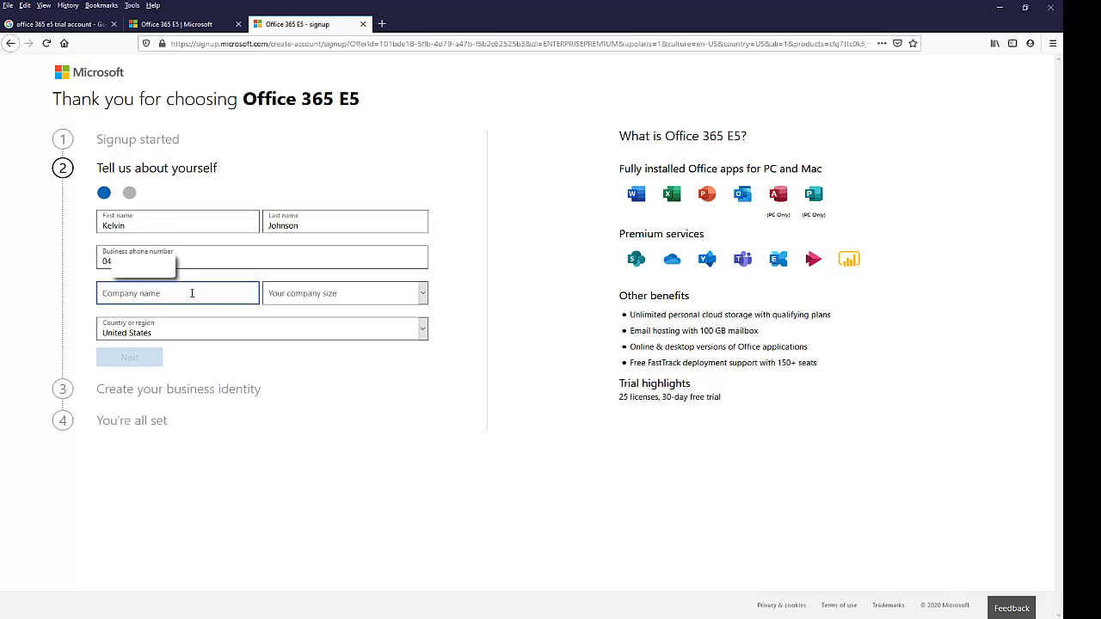
{"action": "type", "text": "Prive"}
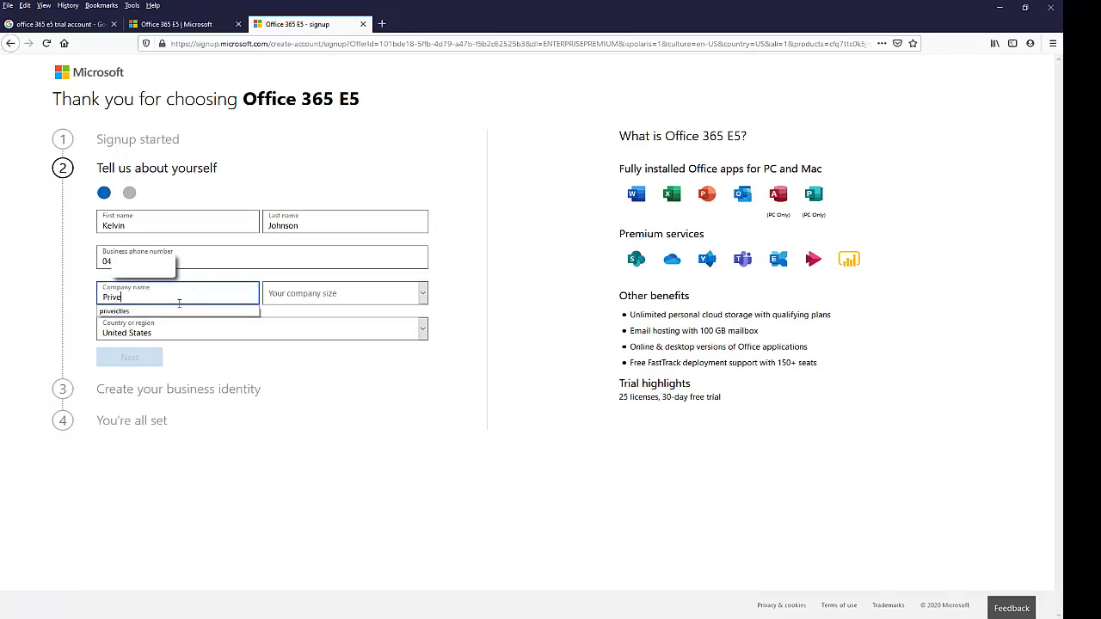
{"action": "left_click", "coordinate": [166, 312]}
- Set company size to 2-4 people and country to Belgium
{"action": "left_click", "coordinate": [327, 296]}
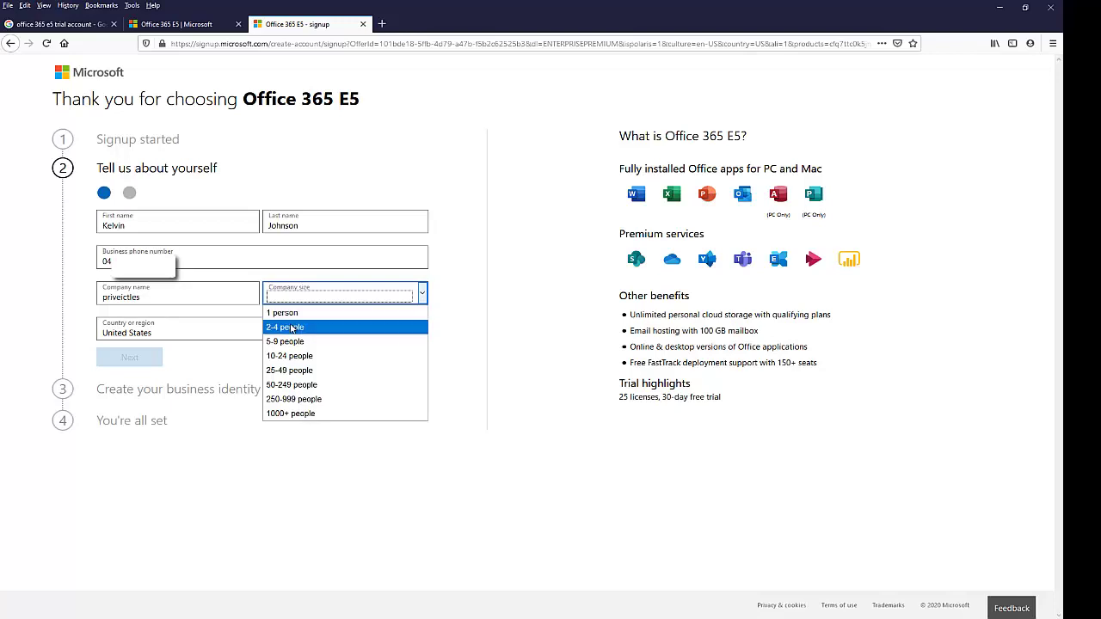
{"action": "left_click", "coordinate": [292, 328]}
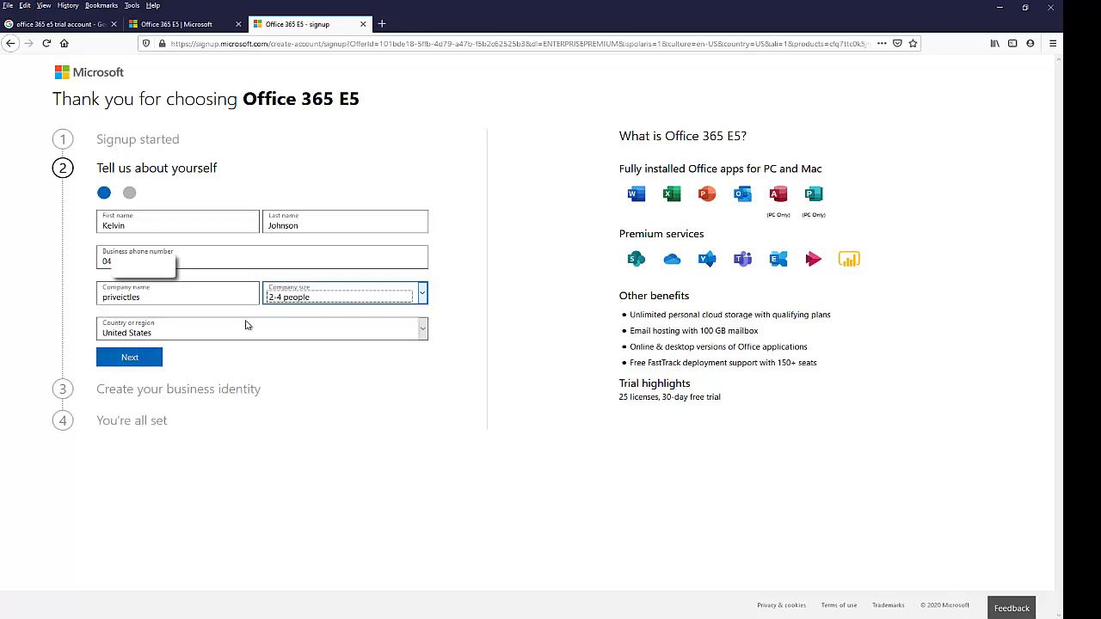
{"action": "left_click", "coordinate": [245, 325]}
{"action": "scroll", "coordinate": [247, 398], "scroll_direction": "up", "scroll_amount": 1}
{"action": "key", "text": "b"}
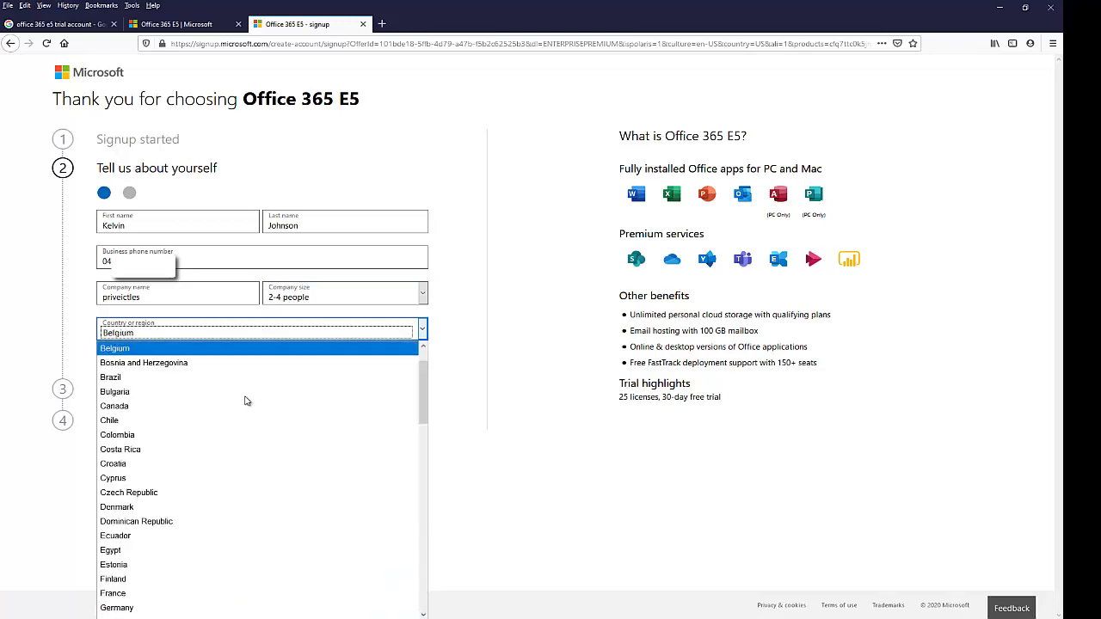
{"action": "left_click", "coordinate": [142, 349]}
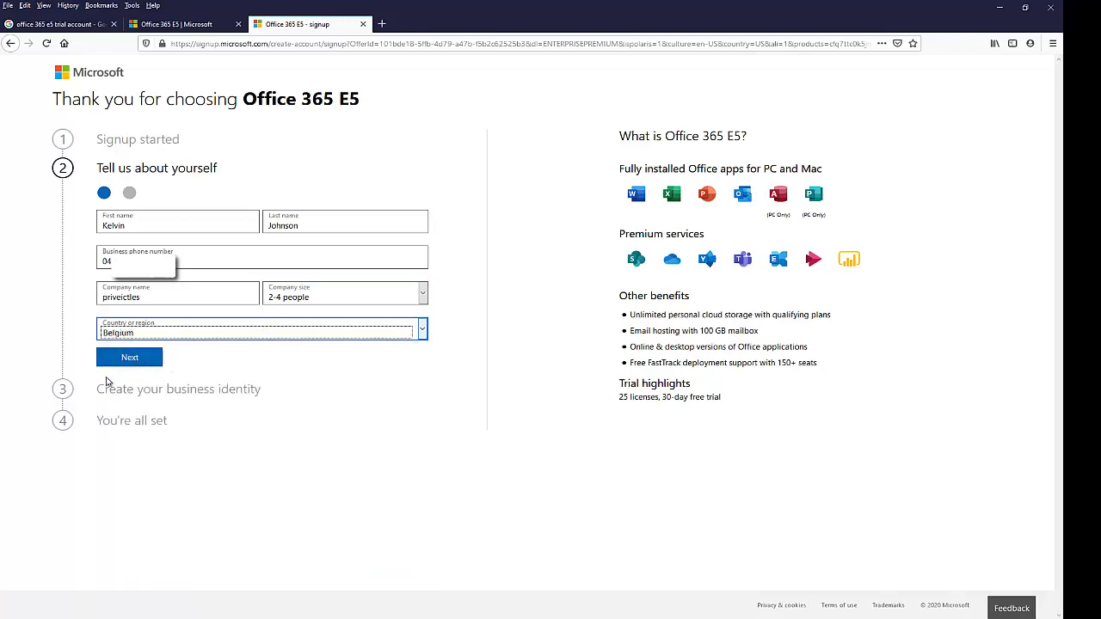
- Submit the details and verify the phone number with a text-message code
{"action": "left_click", "coordinate": [148, 363]}
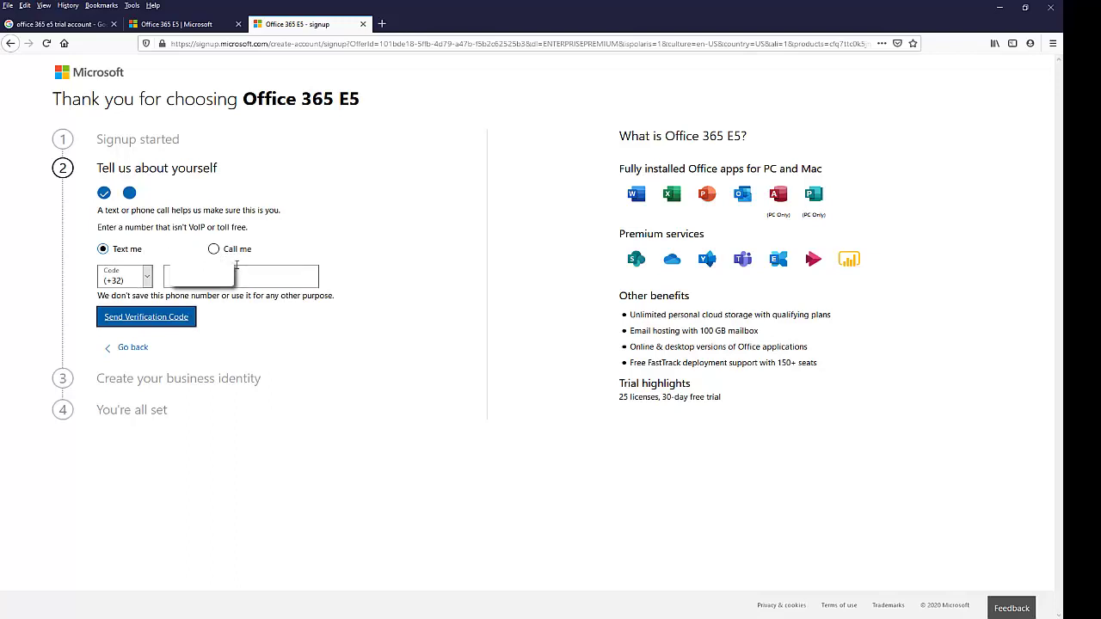
{"action": "left_click", "coordinate": [235, 268]}
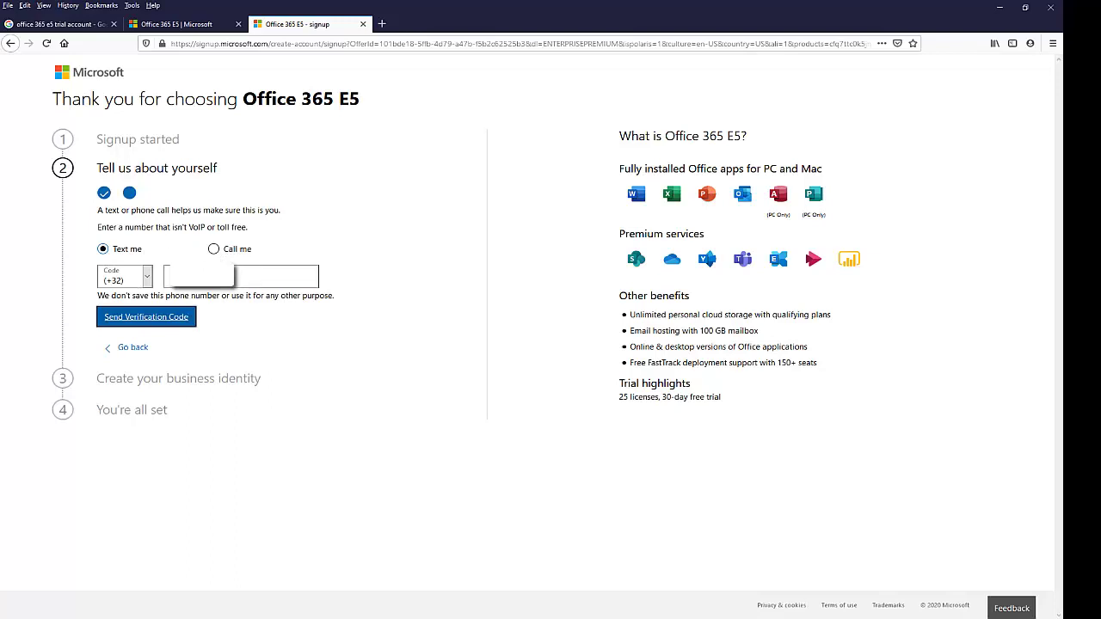
{"action": "left_click", "coordinate": [159, 318]}
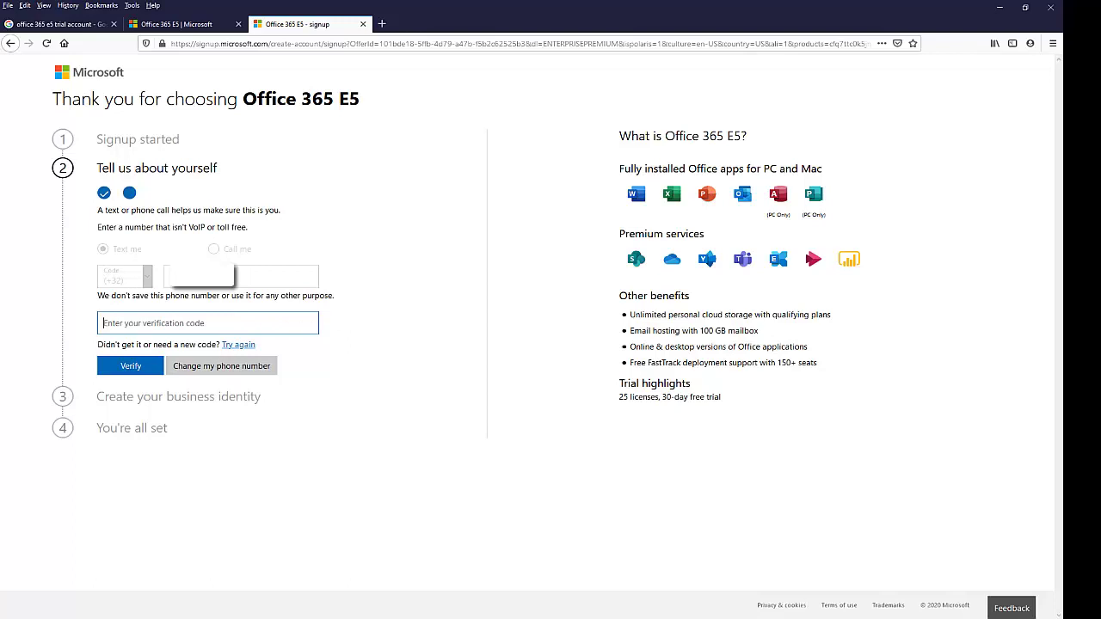
{"action": "left_click", "coordinate": [198, 323]}
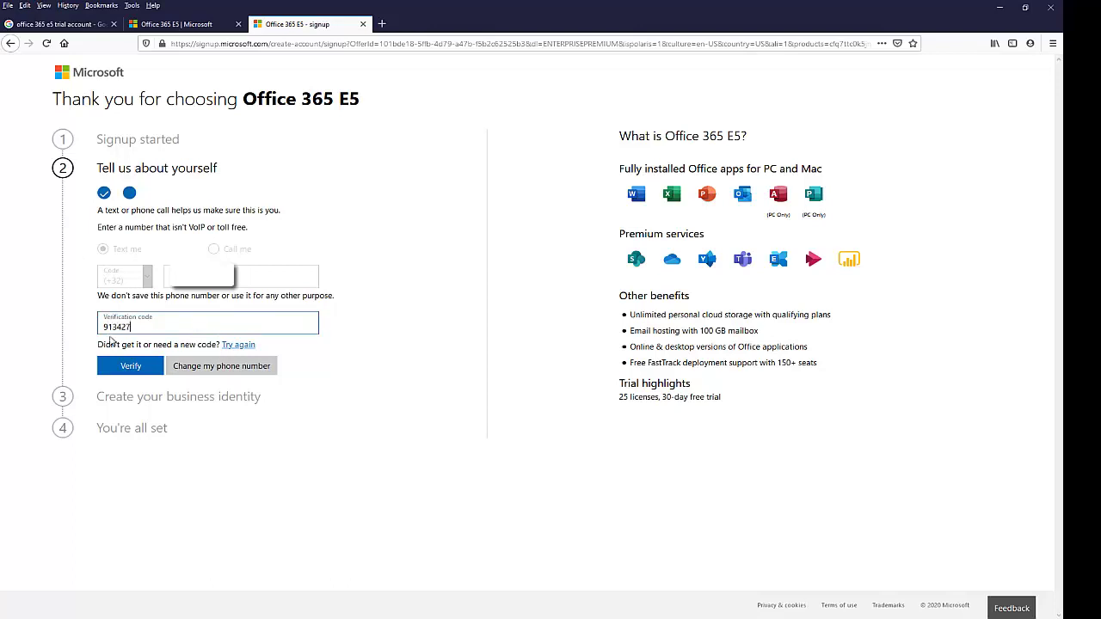
{"action": "left_click", "coordinate": [136, 367]}
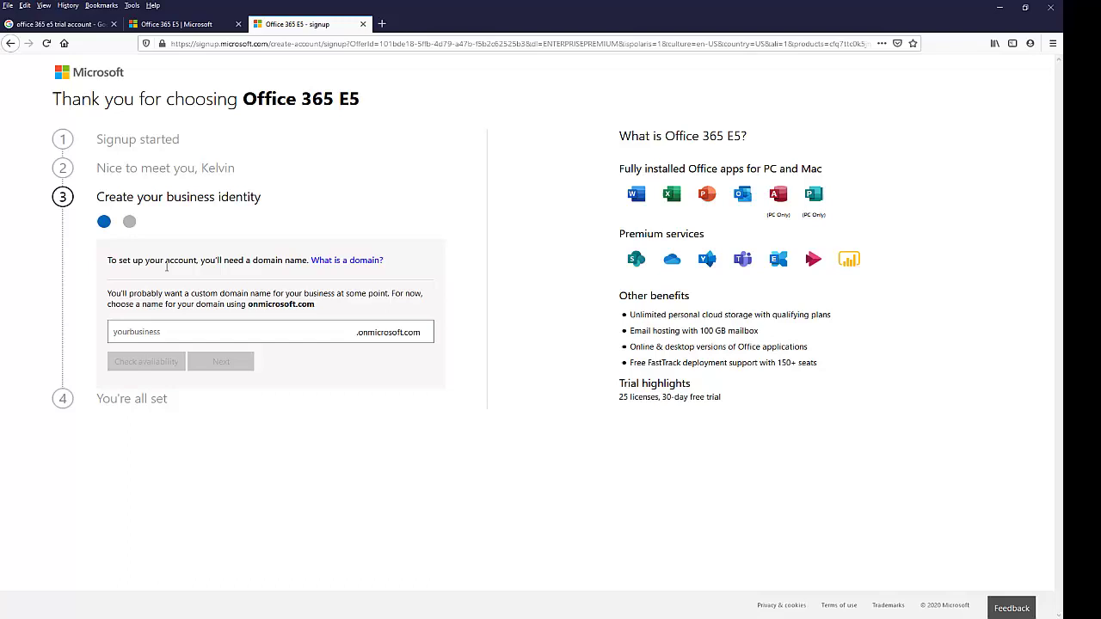
- Enter a business domain name, remove the trailing 4 after rejection, and continue once it is available
{"action": "left_click", "coordinate": [160, 331]}
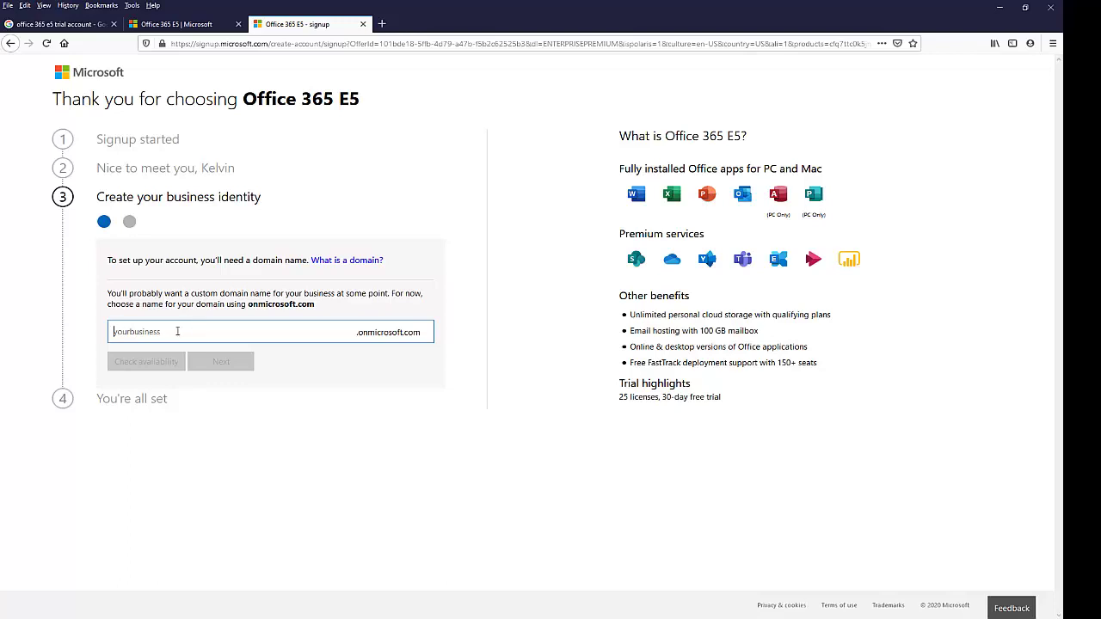
{"action": "type", "text": "kelvin4"}
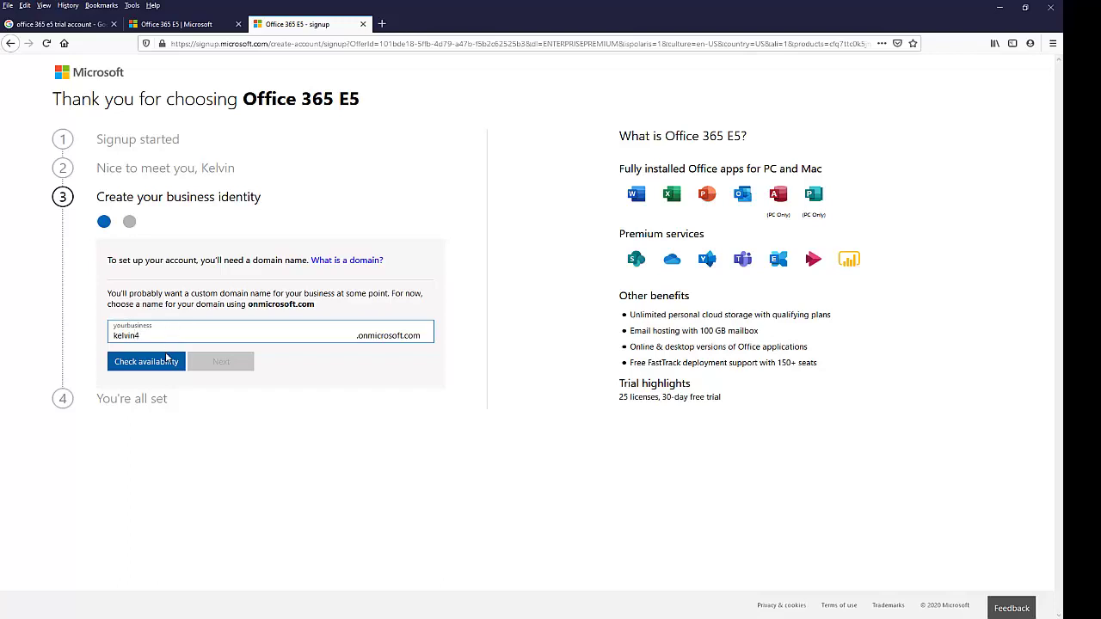
{"action": "left_click", "coordinate": [166, 361]}
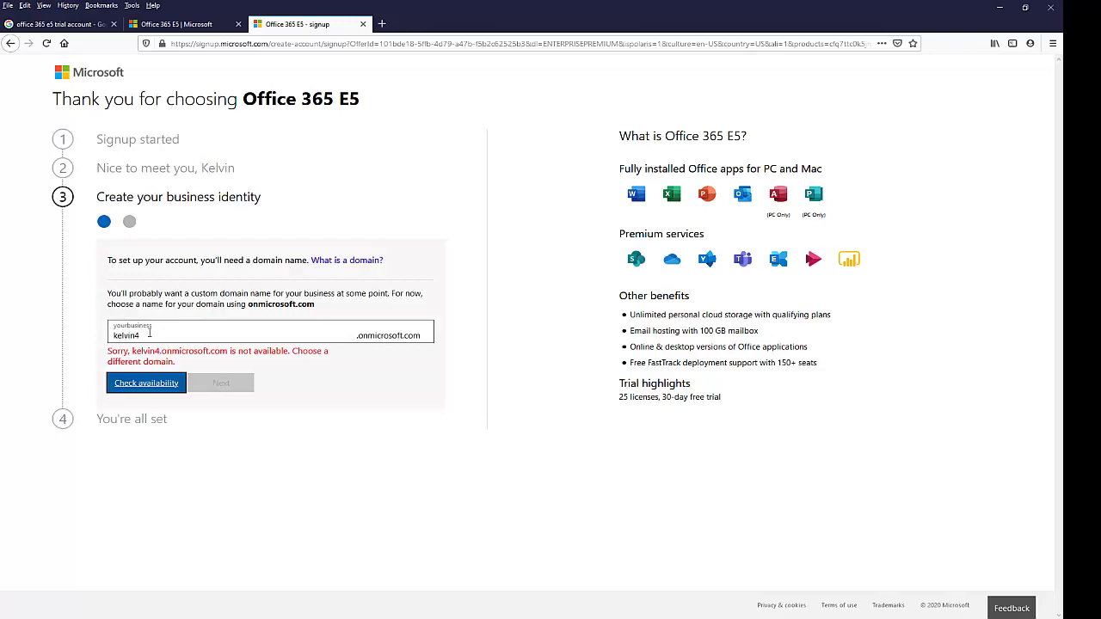
{"action": "left_click", "coordinate": [157, 334]}
{"action": "key", "text": "BackSpace"}
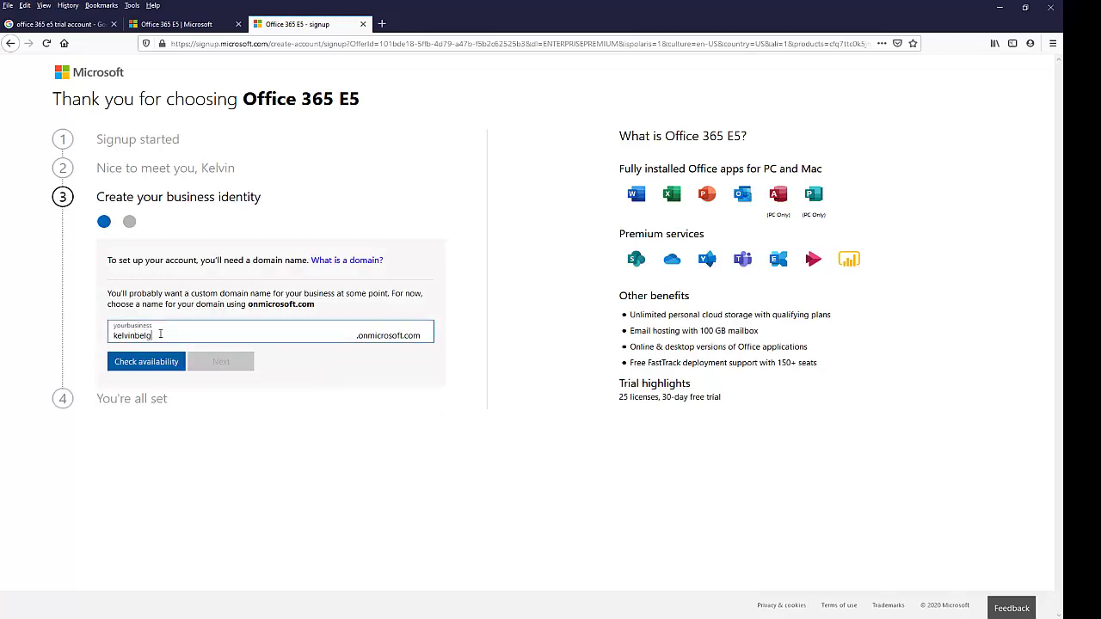
{"action": "left_click", "coordinate": [148, 362]}
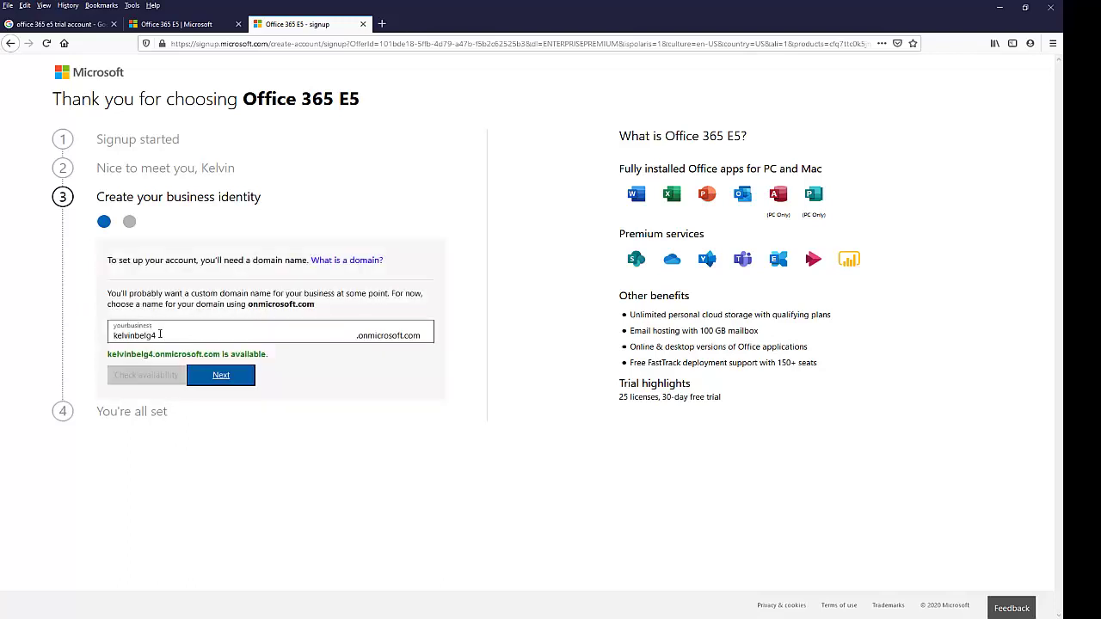
{"action": "left_click", "coordinate": [221, 376]}
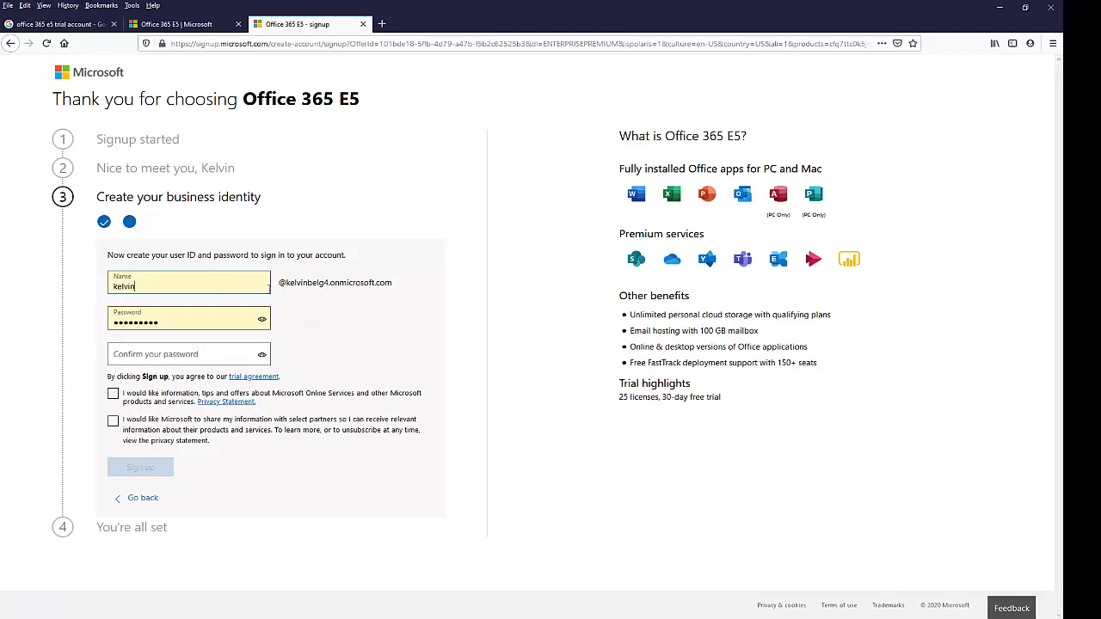
- Enter and confirm the admin account password, then sign up
{"action": "key", "text": "Tab"}
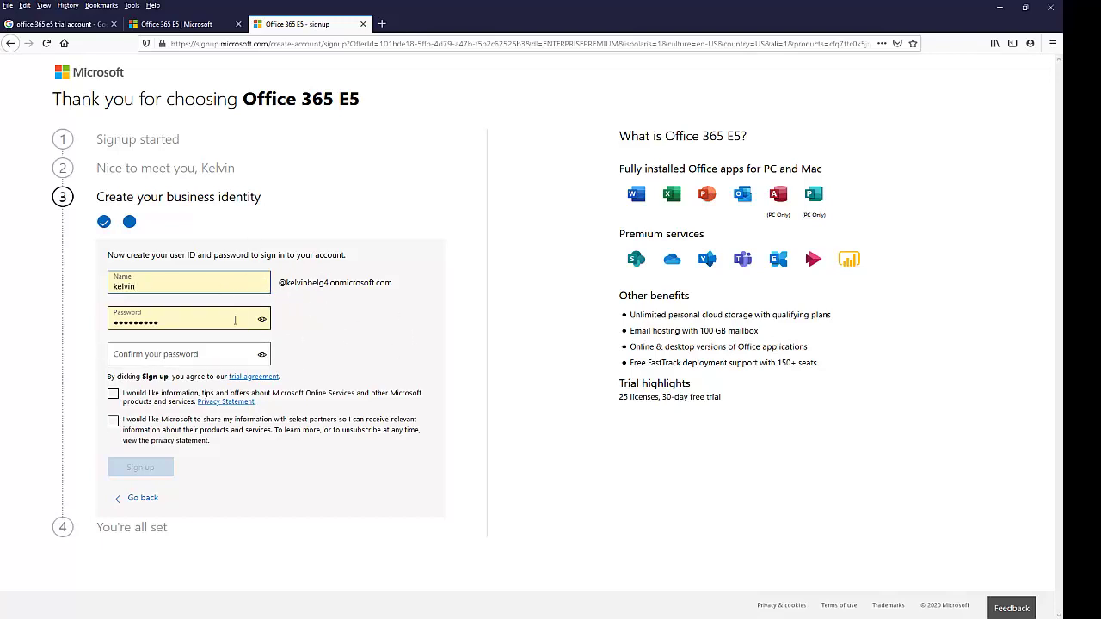
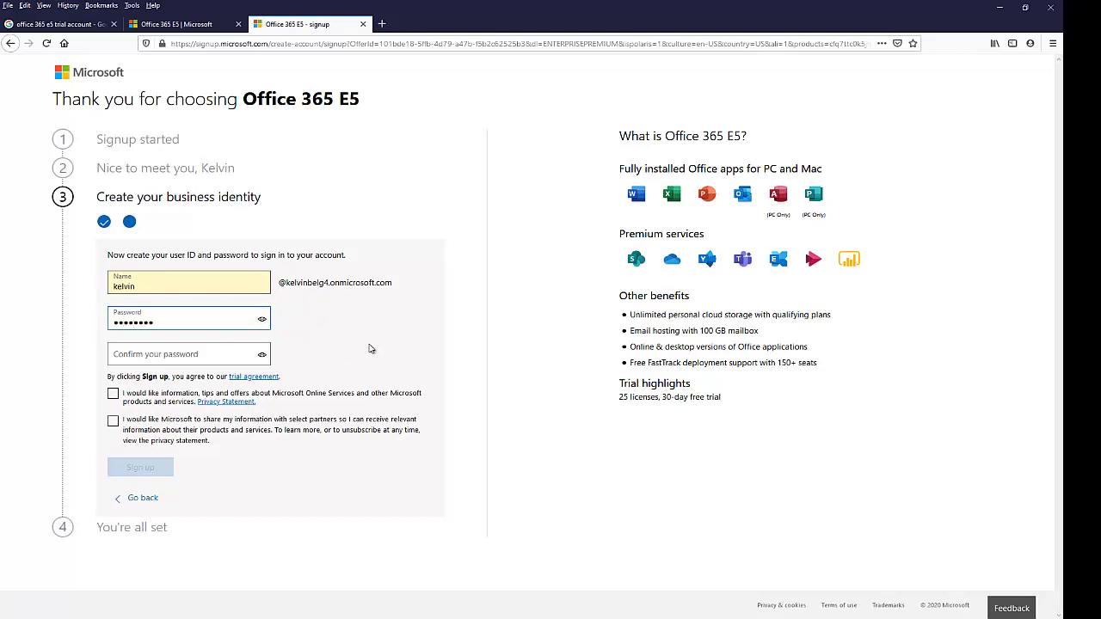
{"action": "left_click", "coordinate": [211, 354]}
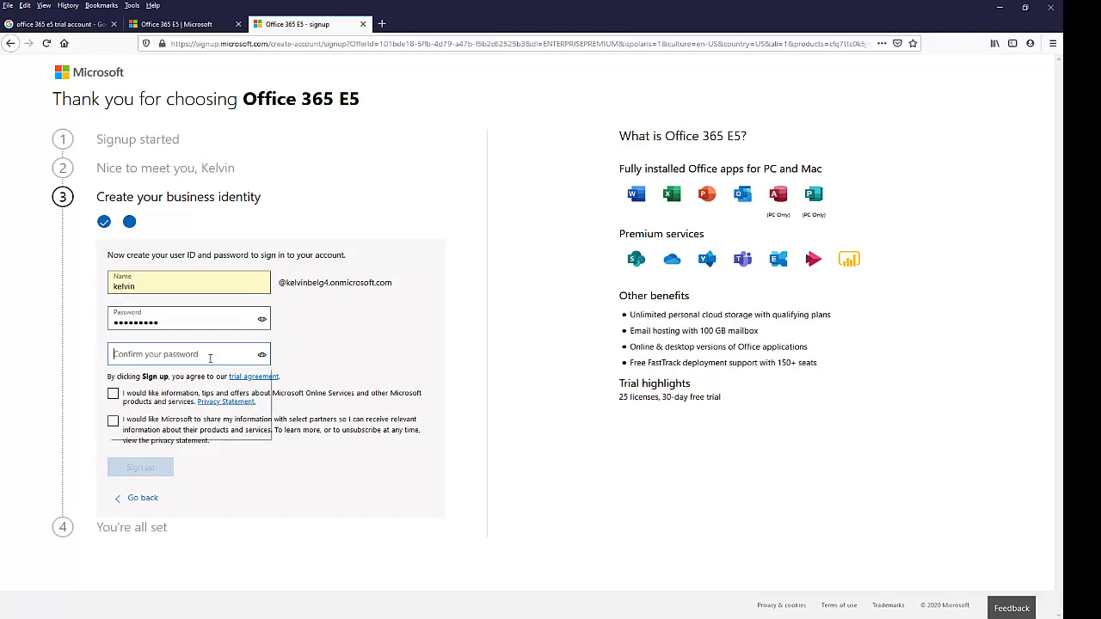
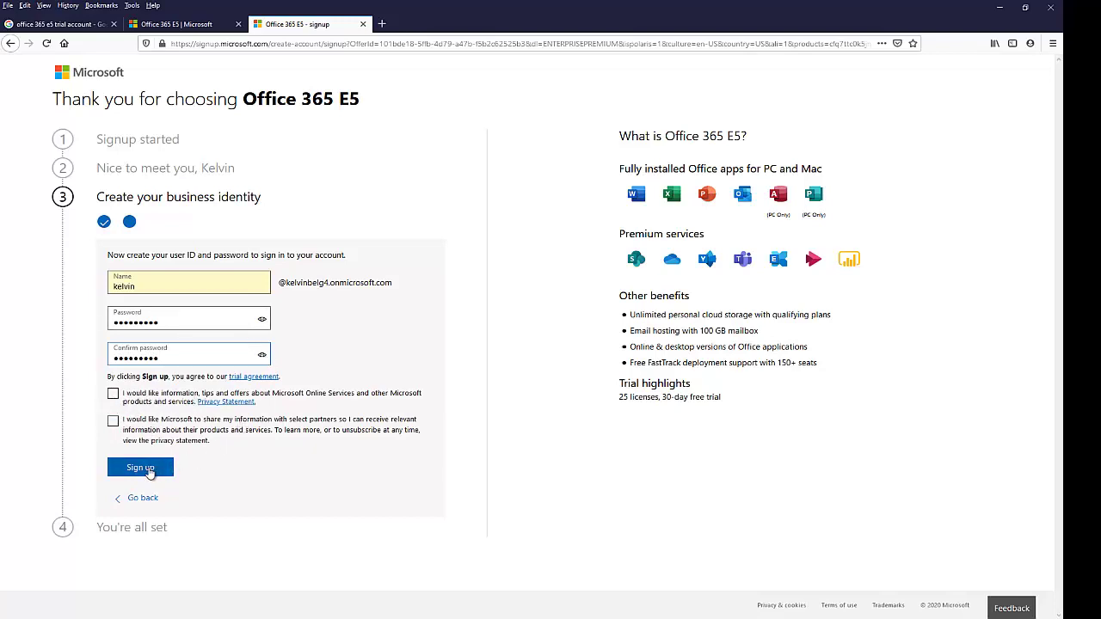
{"action": "left_click", "coordinate": [140, 469]}
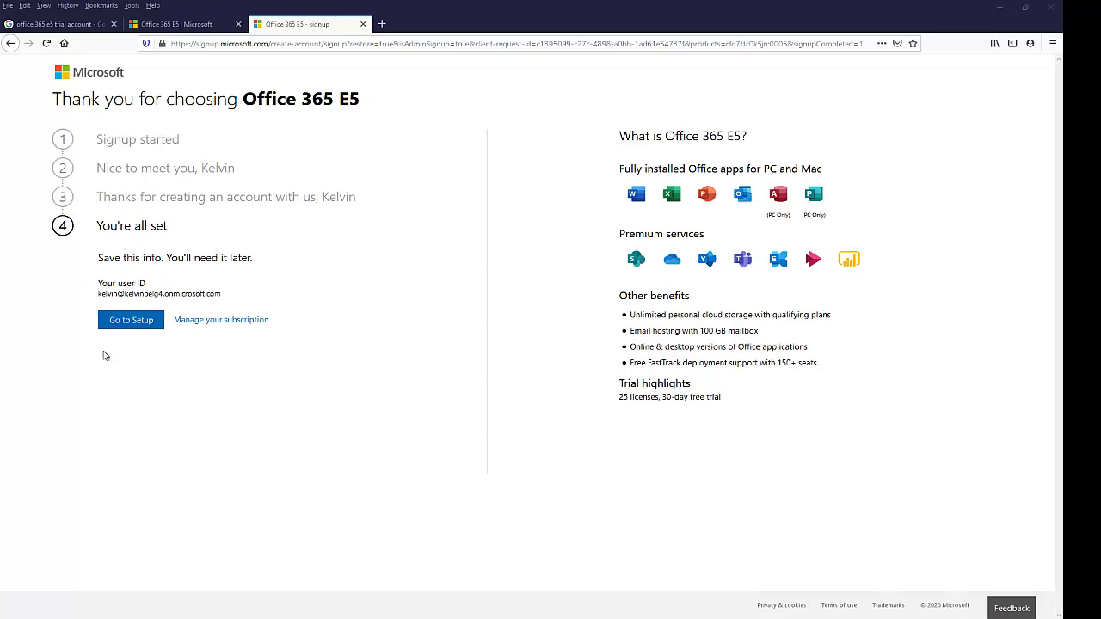
- Open 'Manage your subscription' in a new tab to view the Office 365 E5 Trial product
{"action": "right_click", "coordinate": [225, 324]}
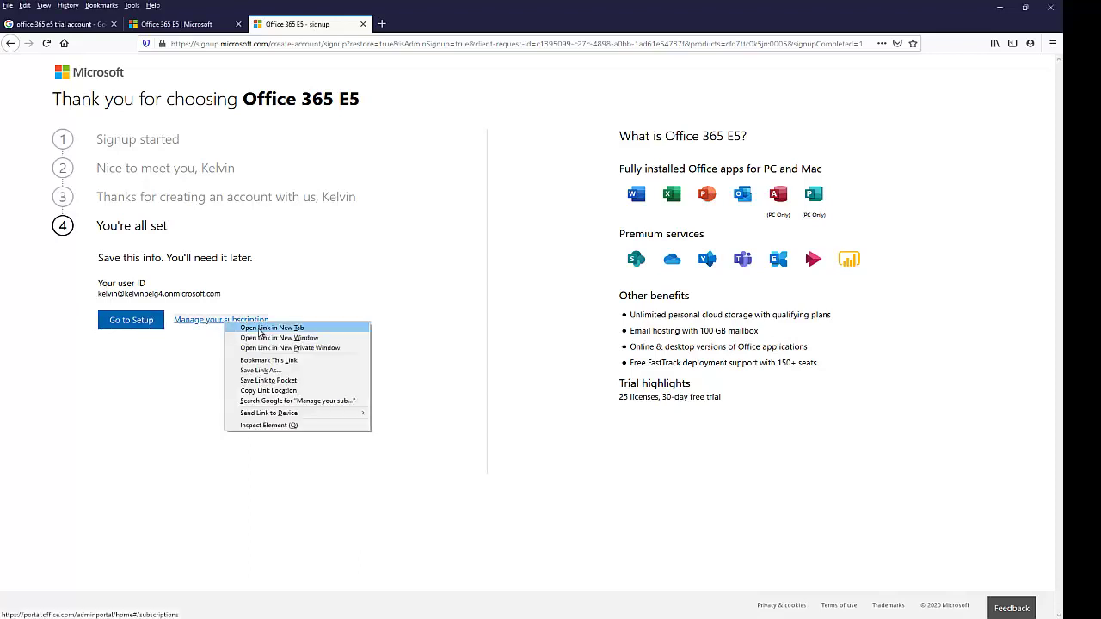
{"action": "left_click", "coordinate": [260, 328]}
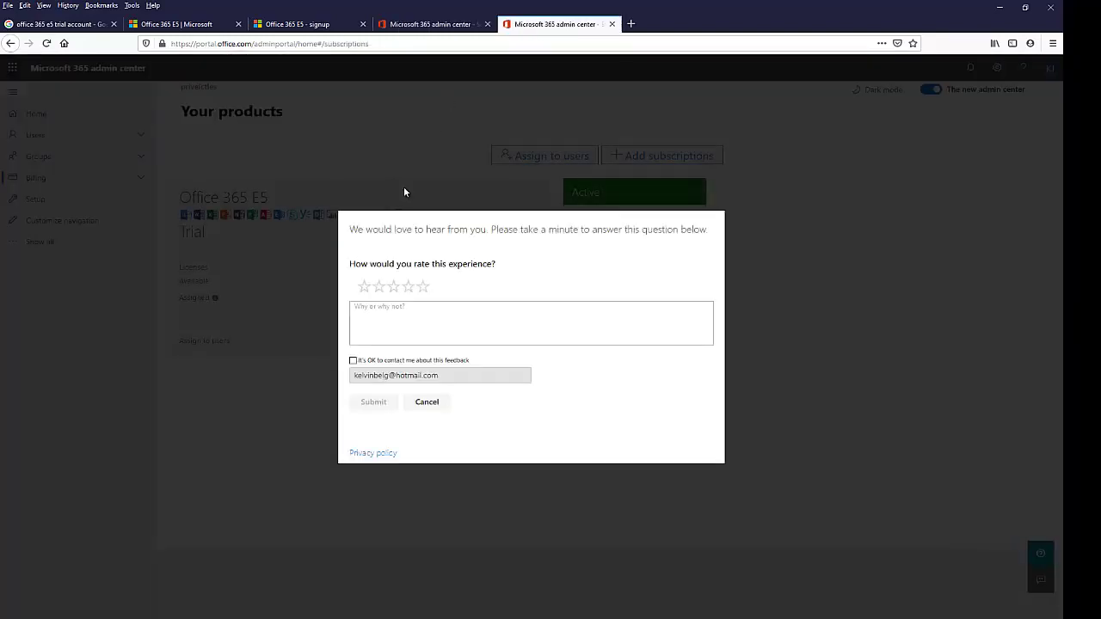
- Cancel the feedback survey and expand the admin navigation with Show all
{"action": "left_click", "coordinate": [429, 404]}
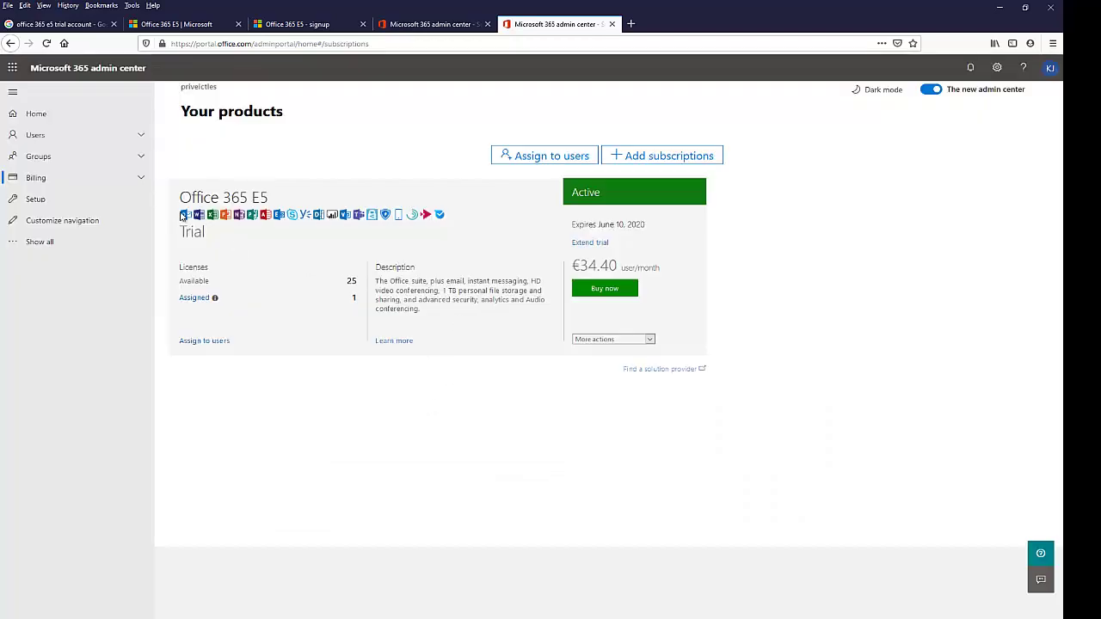
{"action": "left_click", "coordinate": [61, 243]}
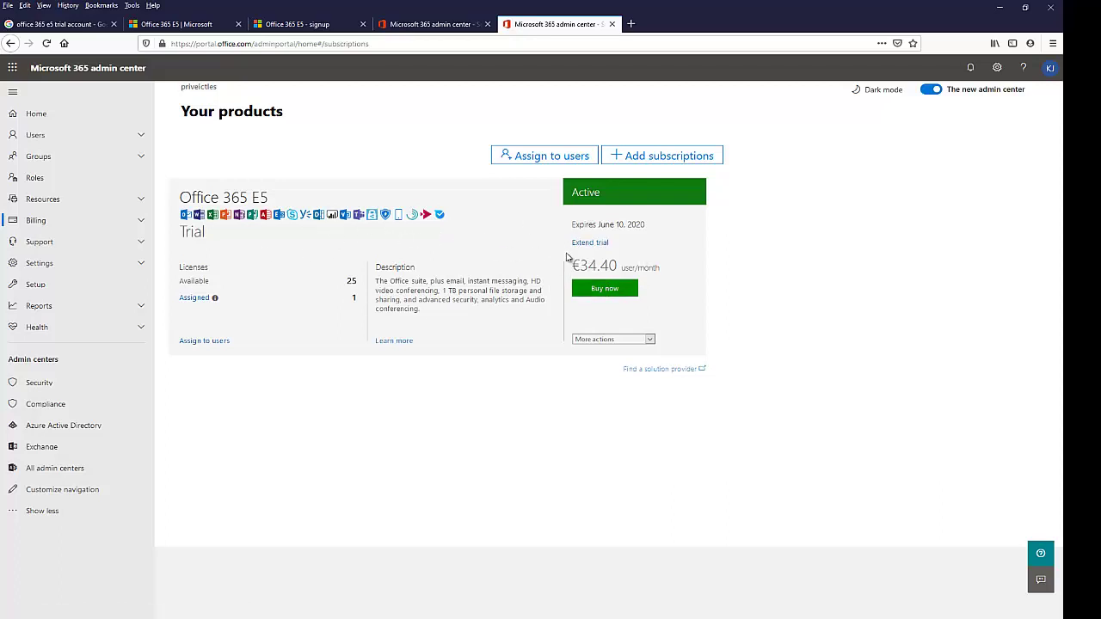
- Expand Users in the navigation and open the Active users page
{"action": "left_click", "coordinate": [138, 144]}
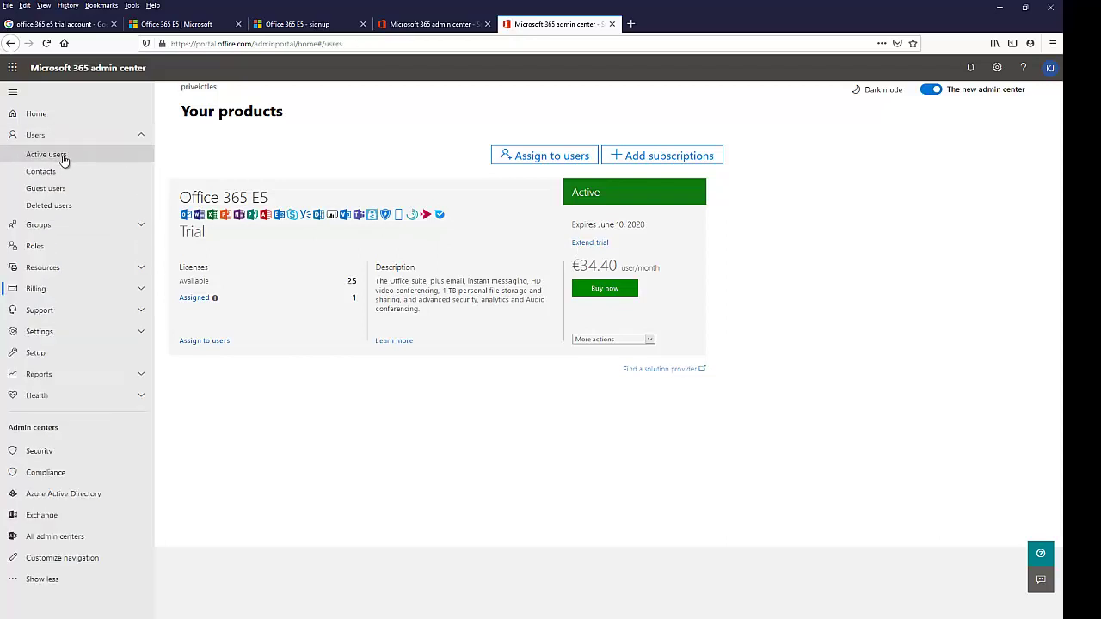
{"action": "left_click", "coordinate": [63, 156]}
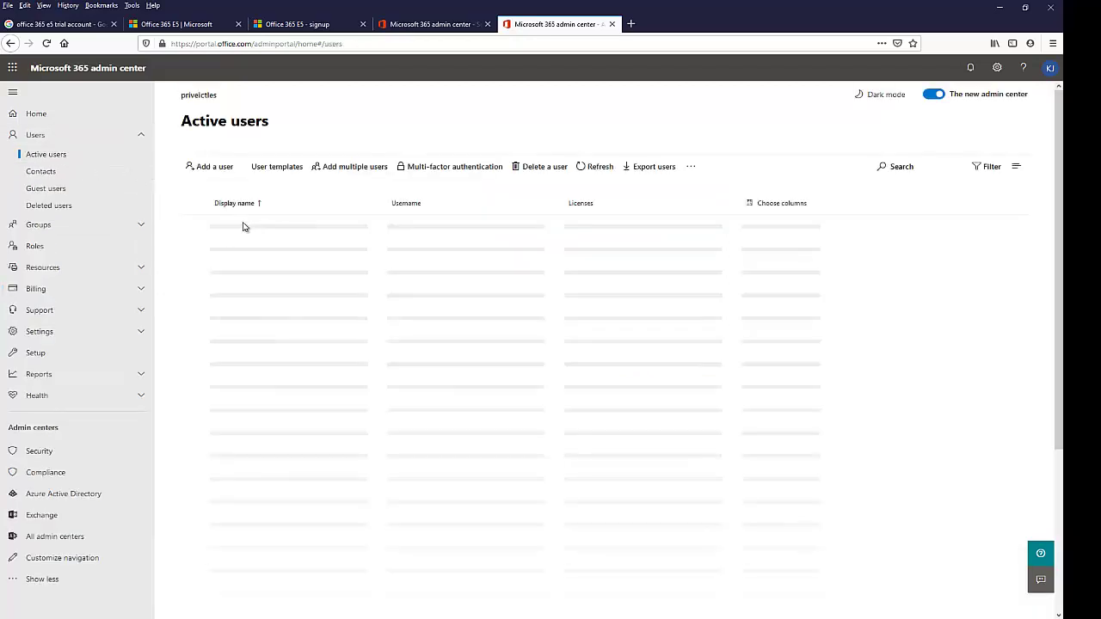